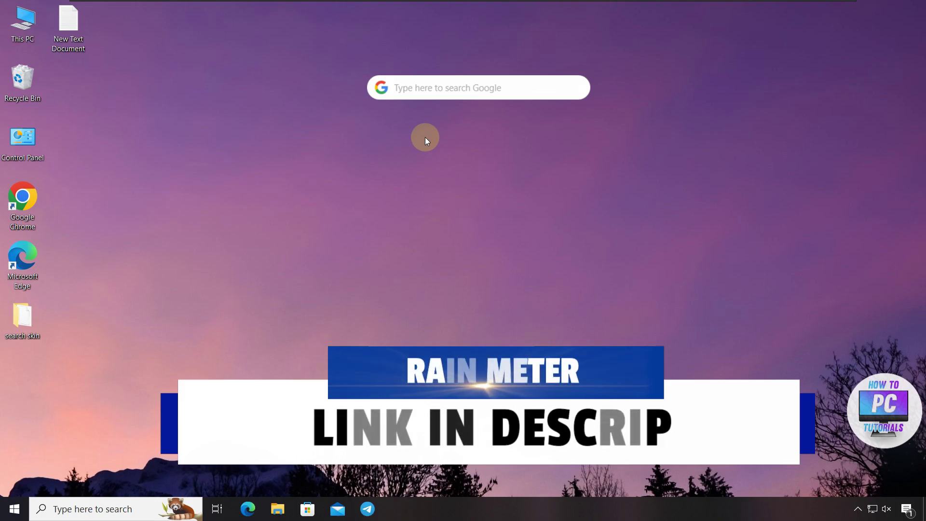
# - Search Google for Rainmeter in Google Chrome
pyautogui.click(455, 79)
pyautogui.click(412, 235)
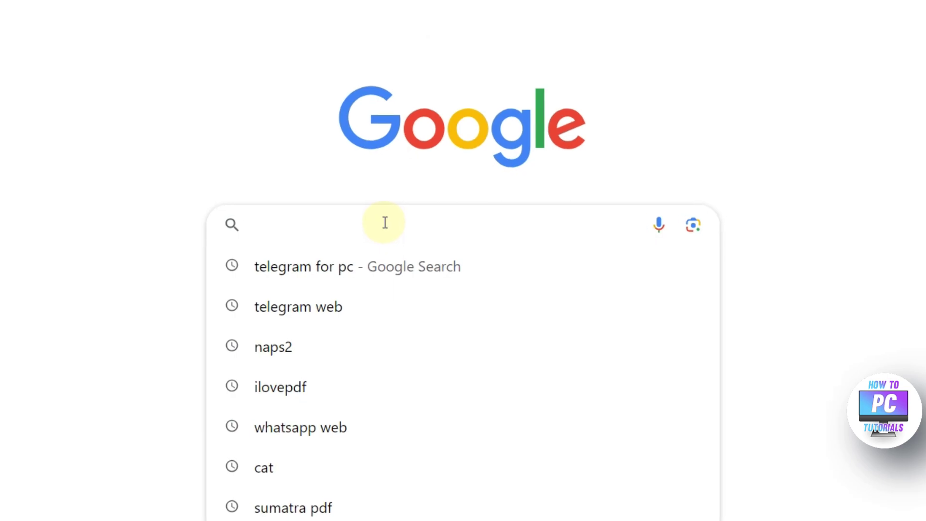
pyautogui.write('RAINMETE')
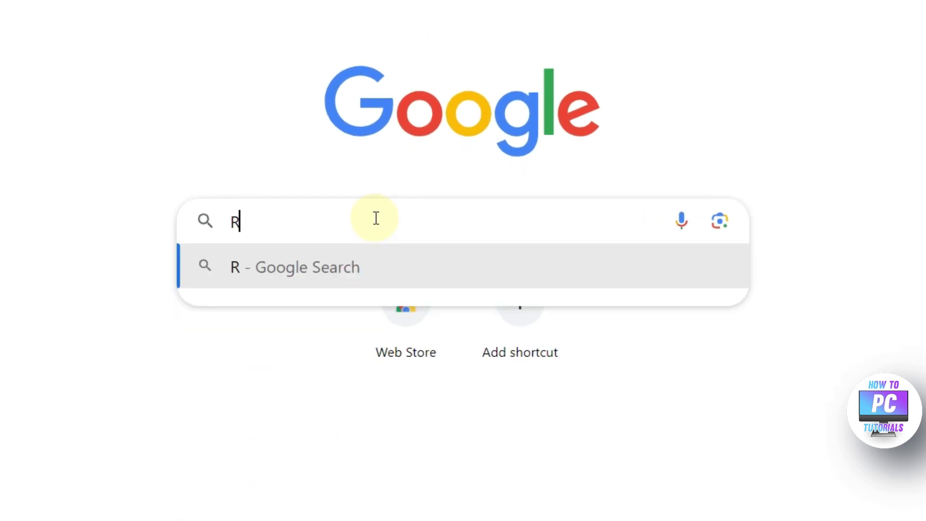
pyautogui.write('R')
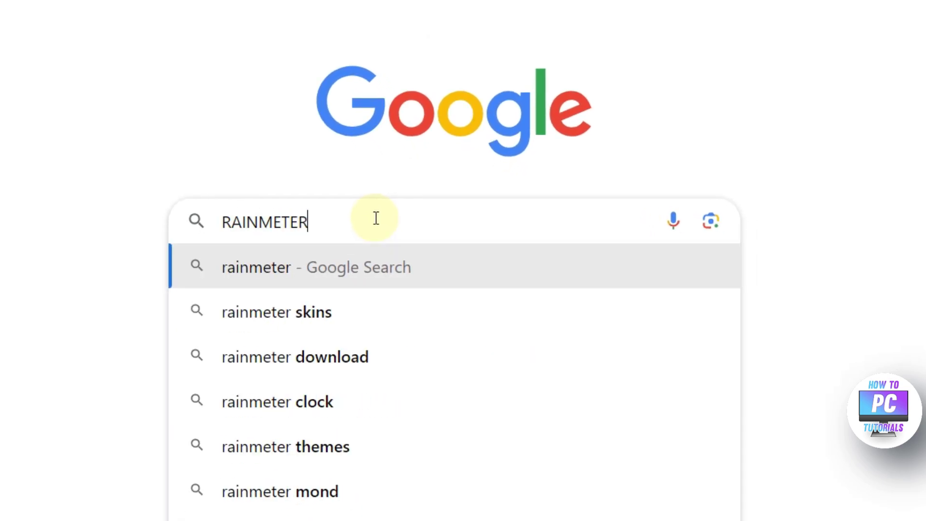
pyautogui.press('Return')
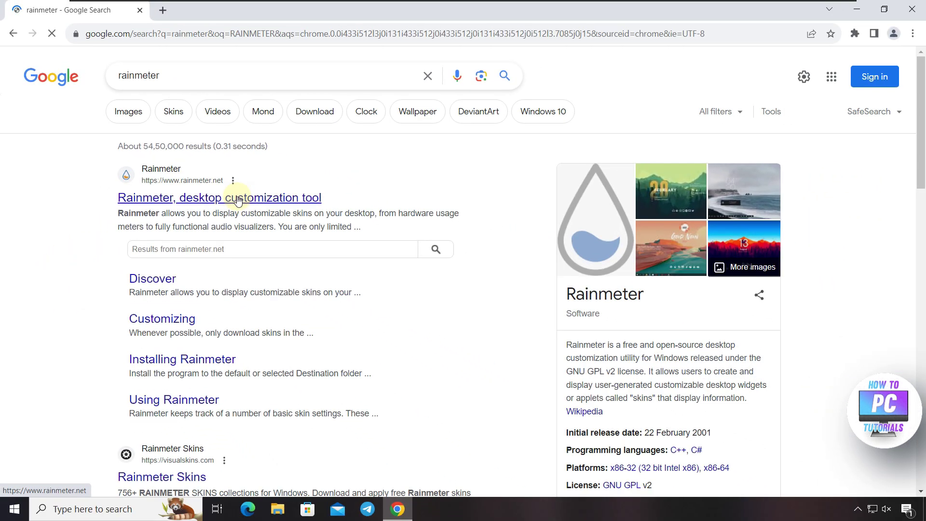
# - Download the Rainmeter 4.5.18 release from the official rainmeter.net site and launch the downloaded installer
pyautogui.click(362, 246)
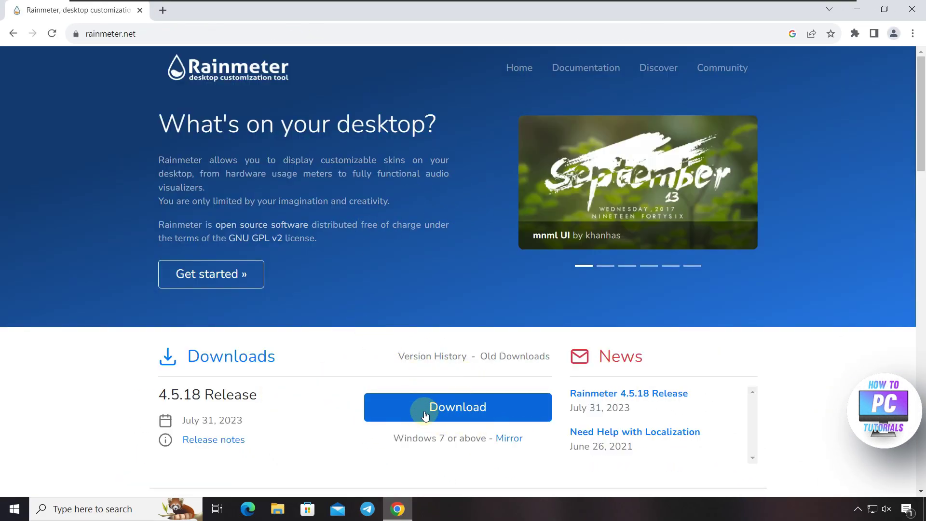
pyautogui.click(451, 412)
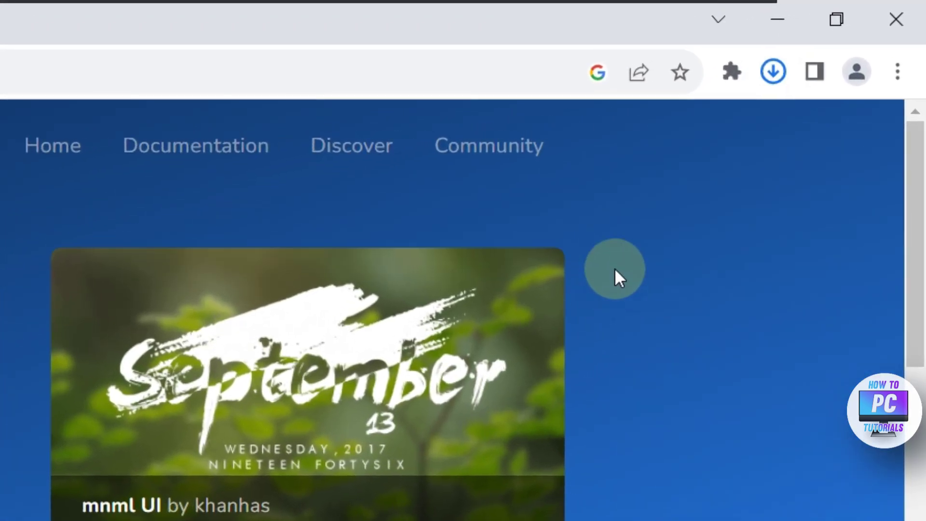
pyautogui.click(784, 69)
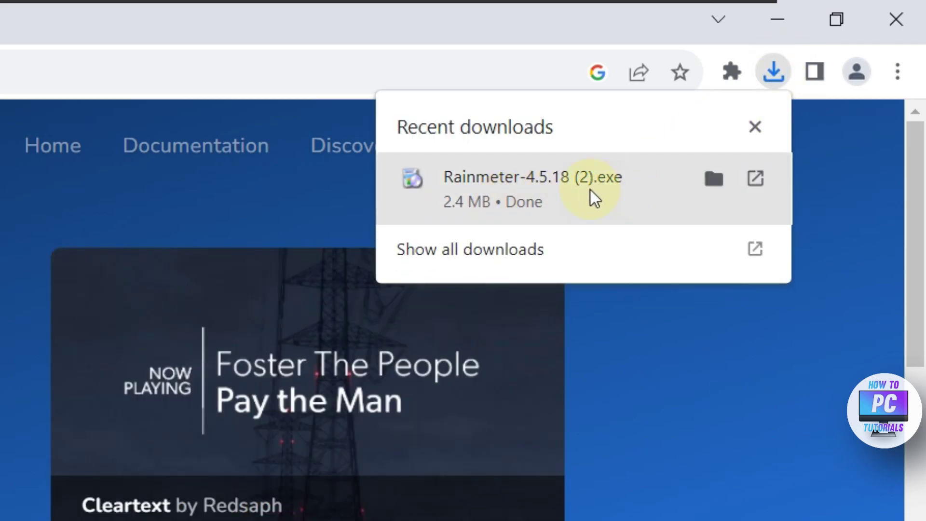
pyautogui.click(590, 190)
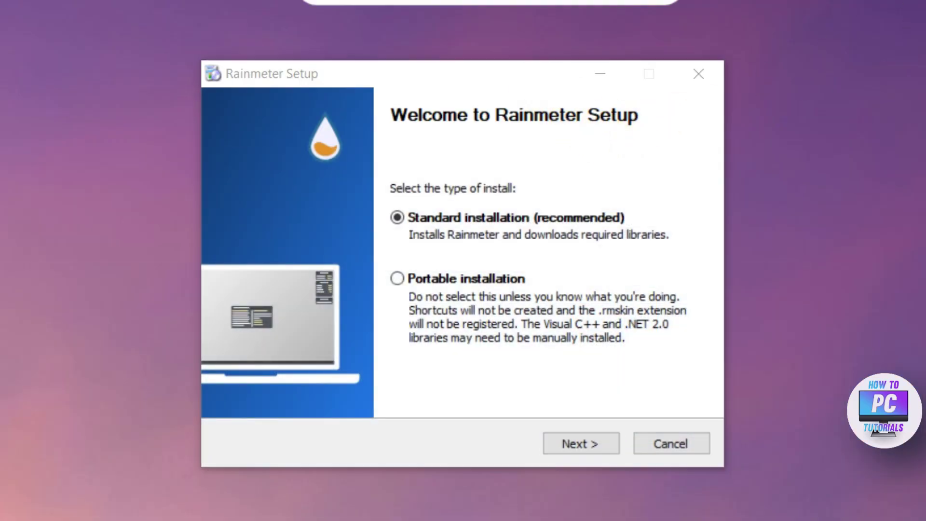
# - Install Rainmeter using the standard installation with launch on startup enabled, allow the device changes, and finish setup with Run Rainmeter enabled
pyautogui.click(465, 174)
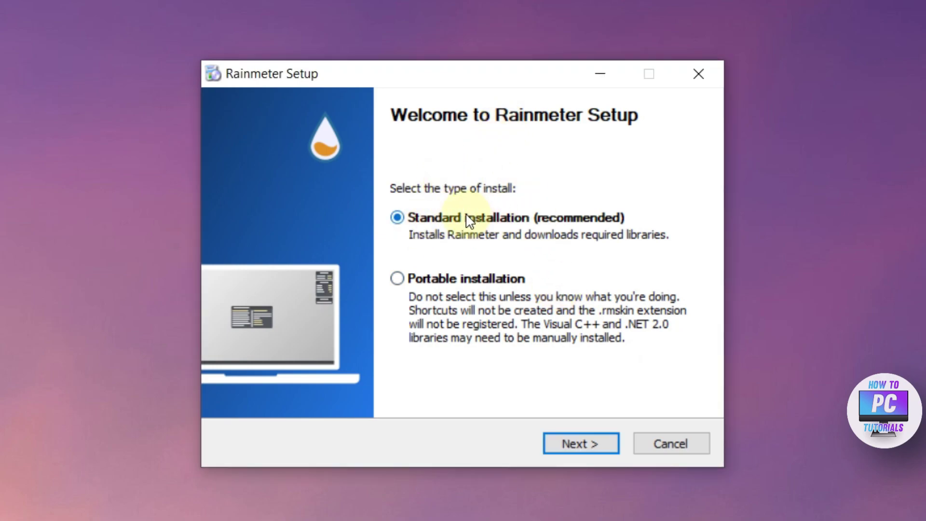
pyautogui.click(596, 443)
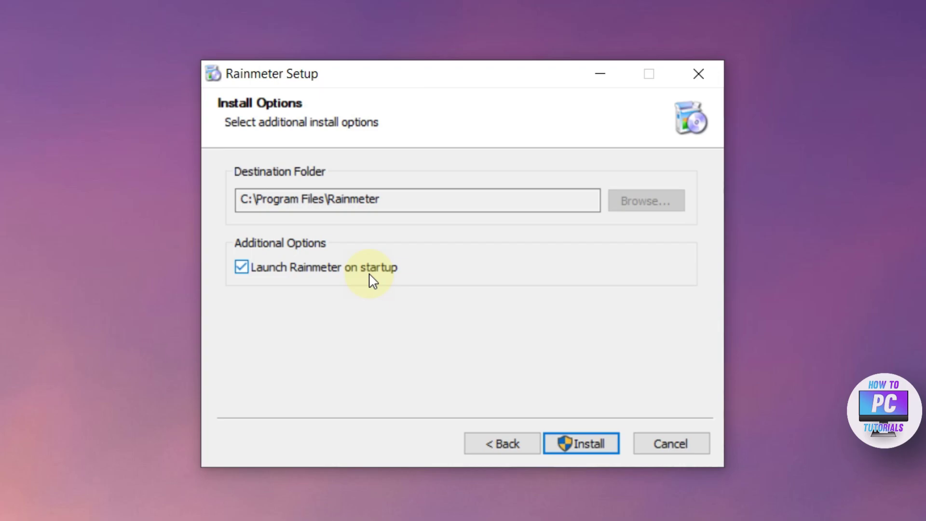
pyautogui.click(576, 449)
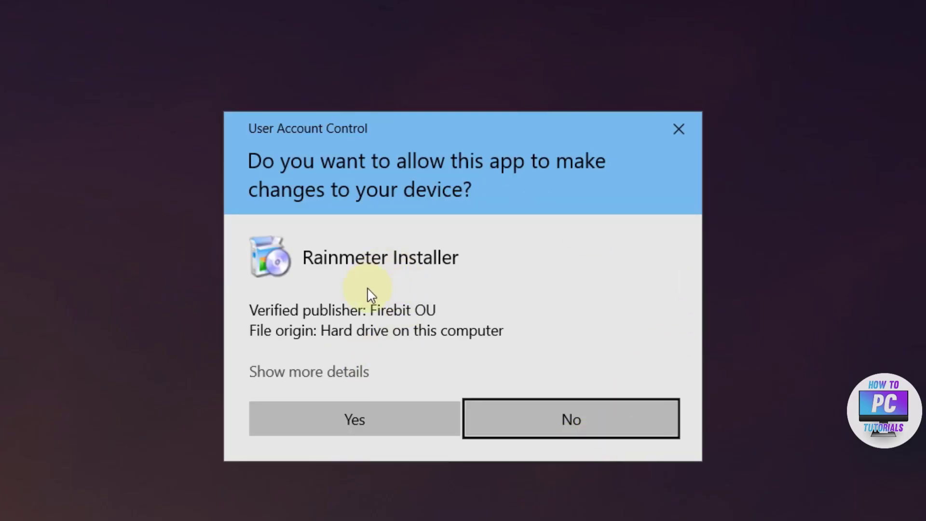
pyautogui.click(393, 413)
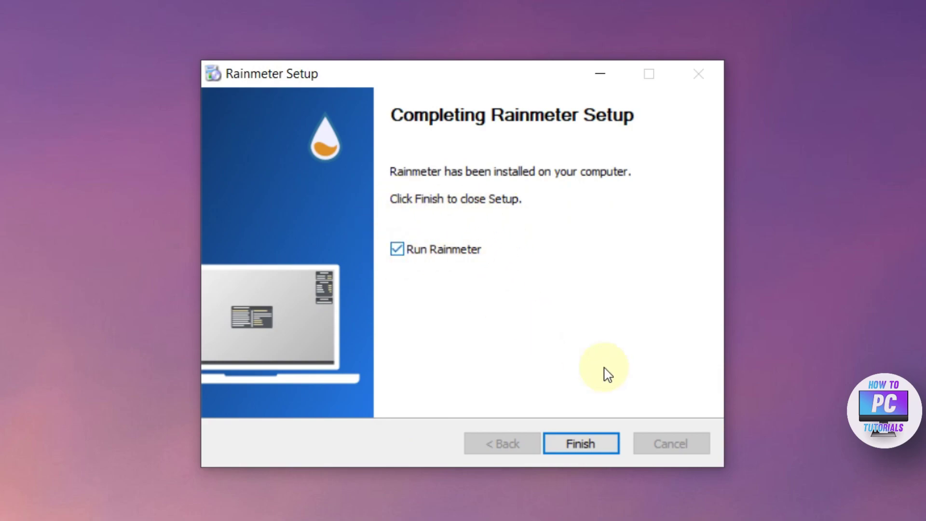
pyautogui.click(606, 436)
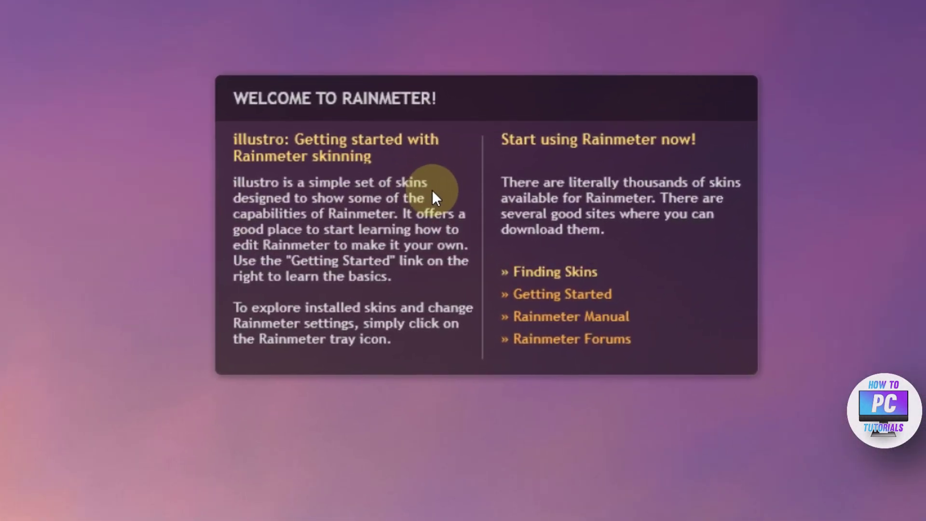
# - Unload the default illustro Welcome and Disk skins from the desktop
pyautogui.rightClick(435, 195)
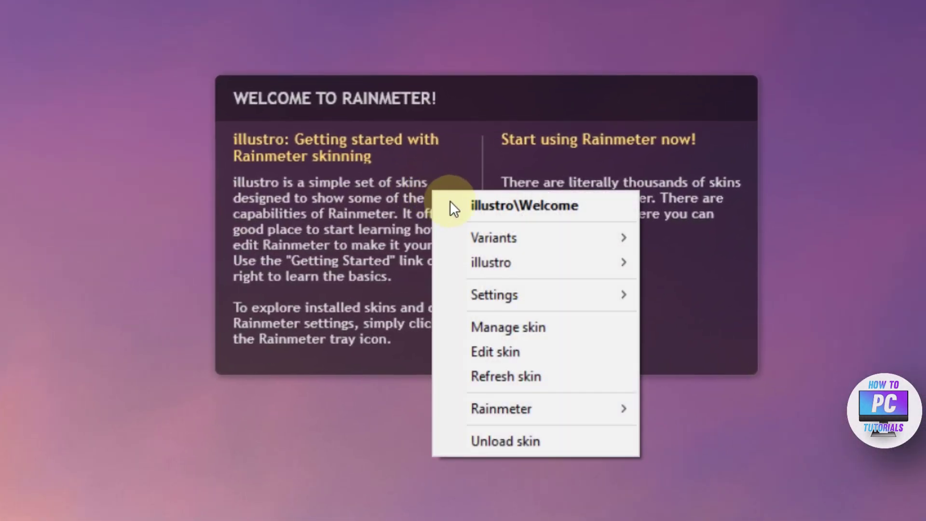
pyautogui.click(524, 445)
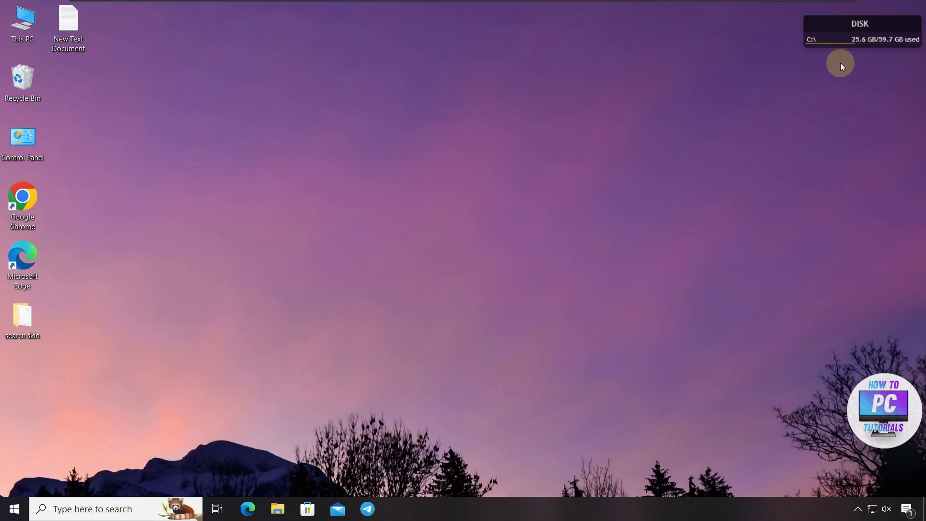
pyautogui.rightClick(851, 34)
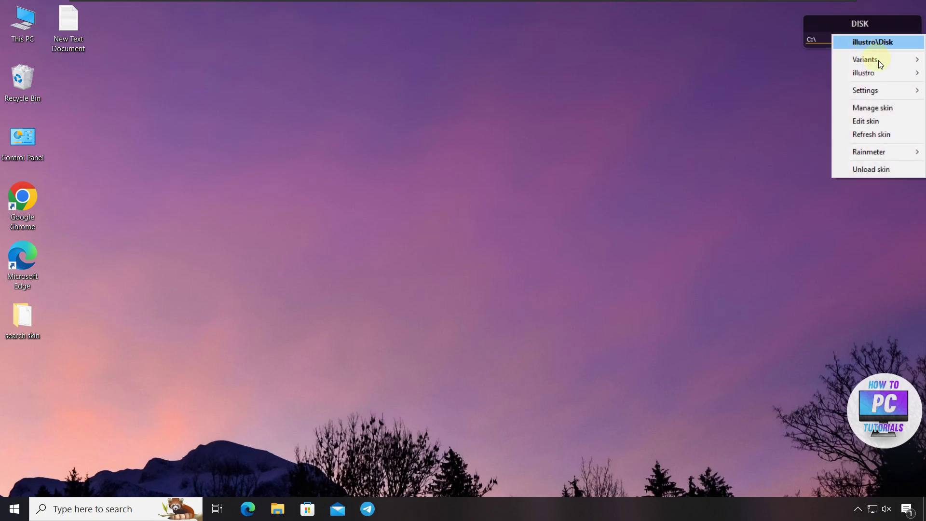
pyautogui.click(884, 173)
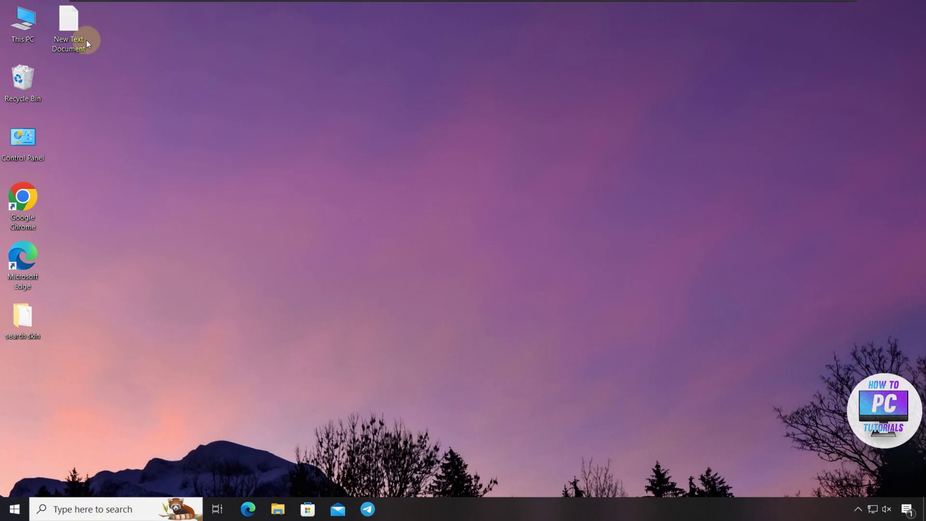
# - Copy the CyberSearch skin link from the New Text Document file on the desktop and open it in Google Chrome
pyautogui.doubleClick(85, 40)
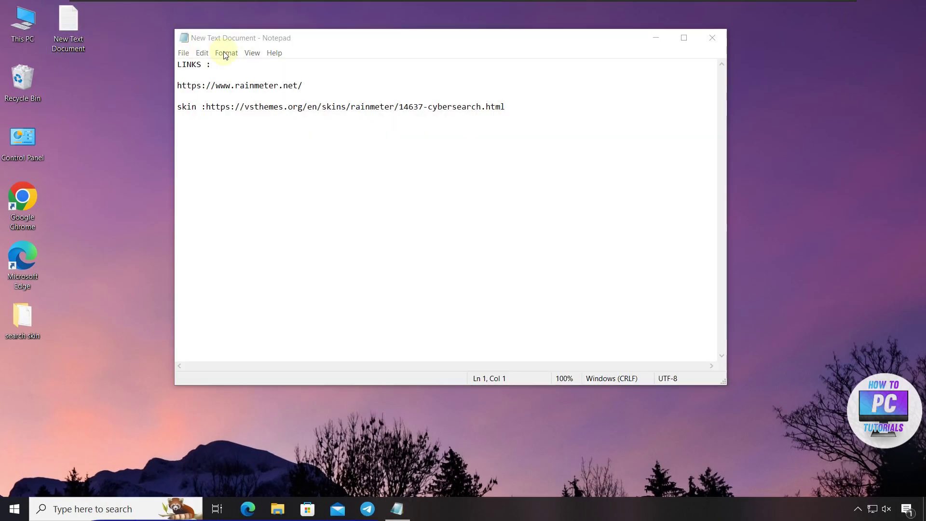
pyautogui.moveTo(560, 104); pyautogui.dragTo(206, 108)
pyautogui.hotkey('ctrl', 'c')
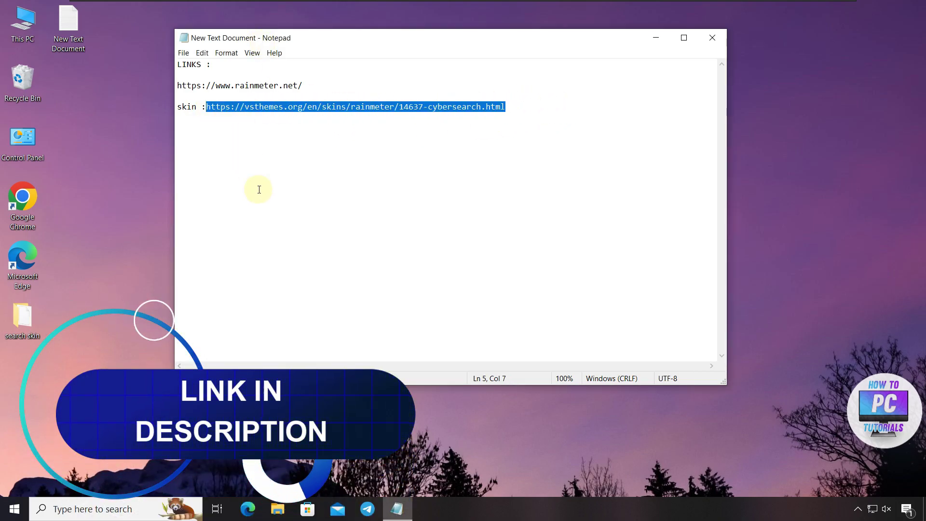
pyautogui.doubleClick(33, 200)
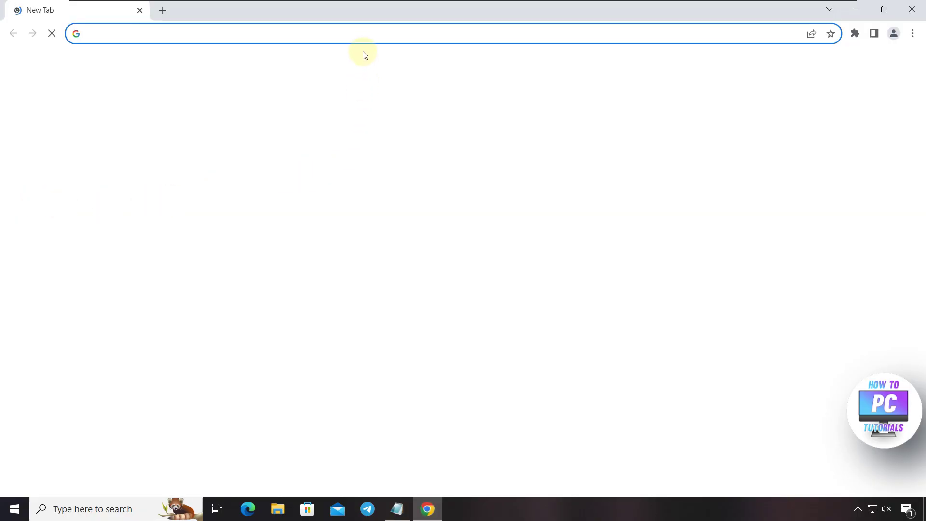
pyautogui.click(362, 33)
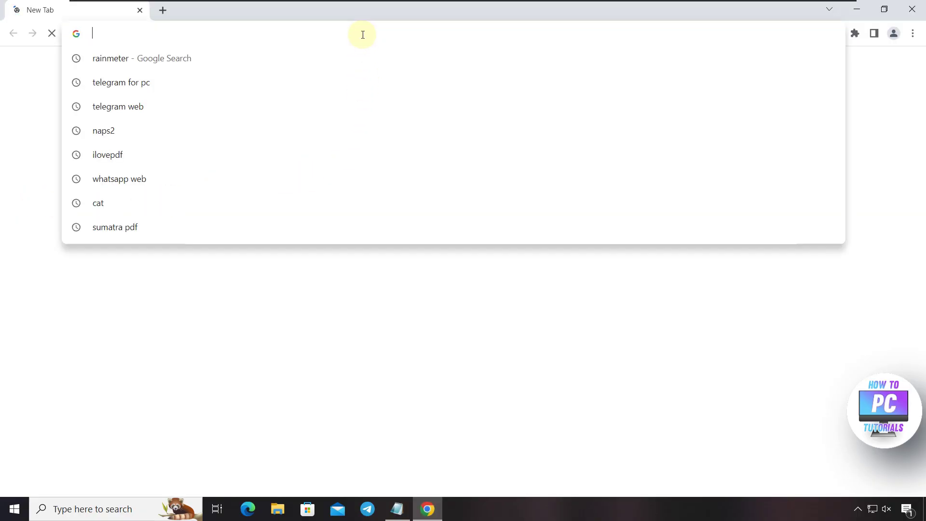
pyautogui.hotkey('ctrl', 'v')
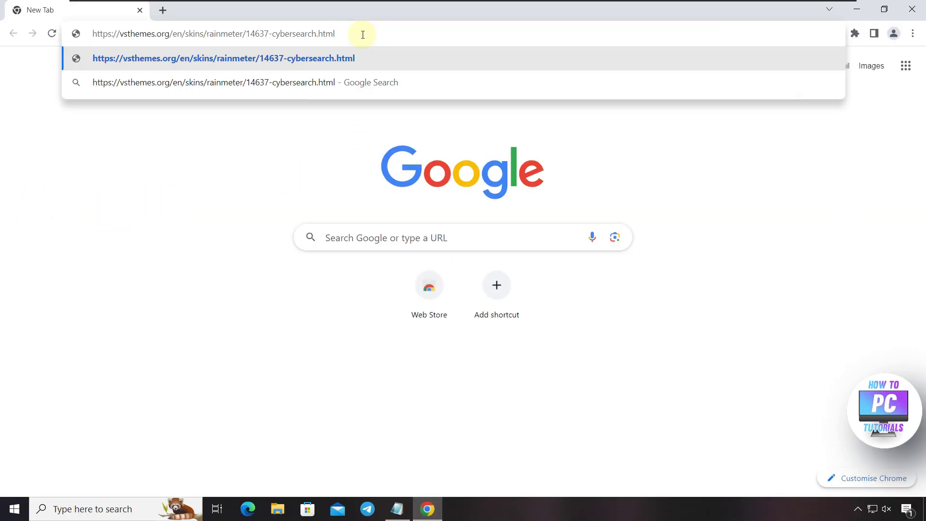
pyautogui.press('Return')
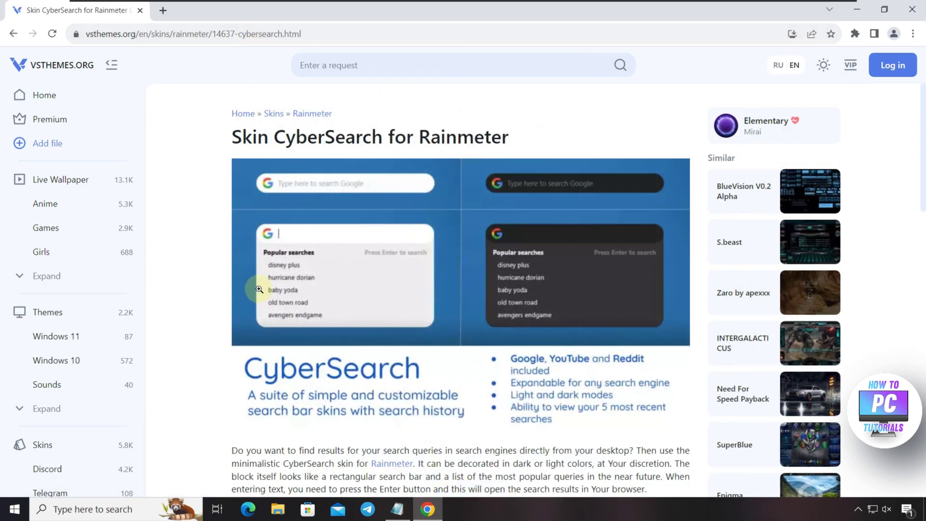
# - Download the CyberSearch skin file from VSThemes and open the downloaded RAR archive
pyautogui.scroll(-10, 259, 290)
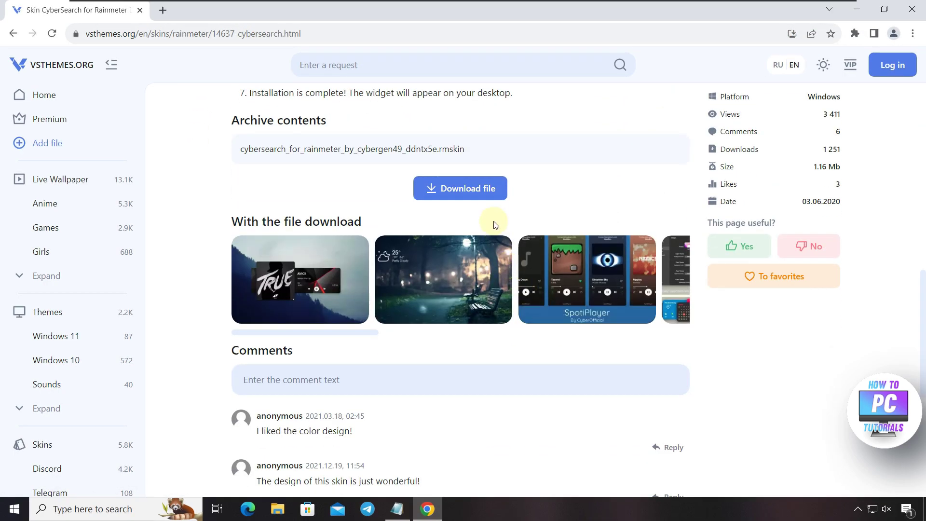
pyautogui.click(468, 189)
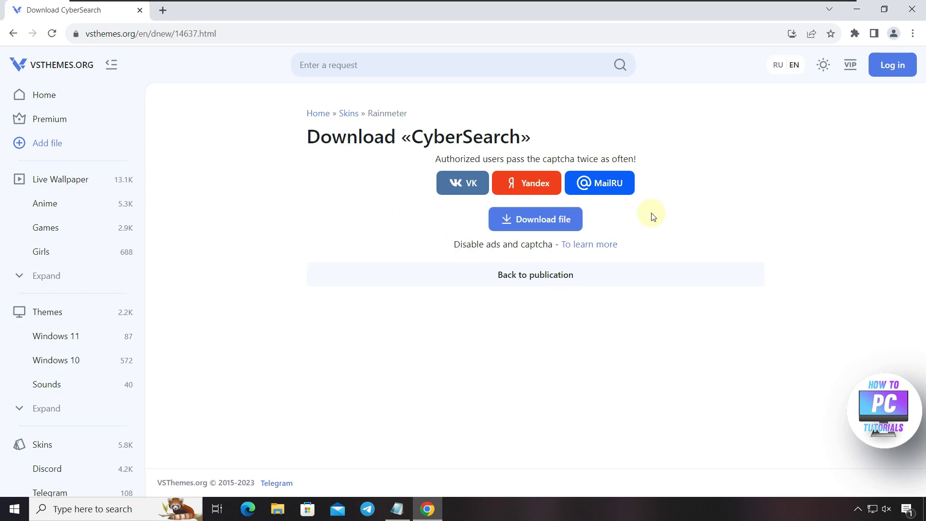
pyautogui.click(551, 224)
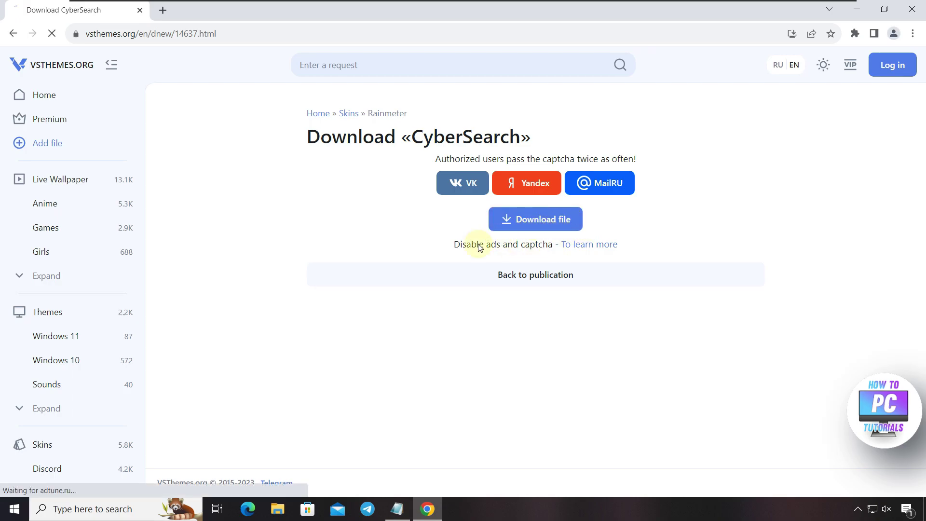
pyautogui.click(856, 35)
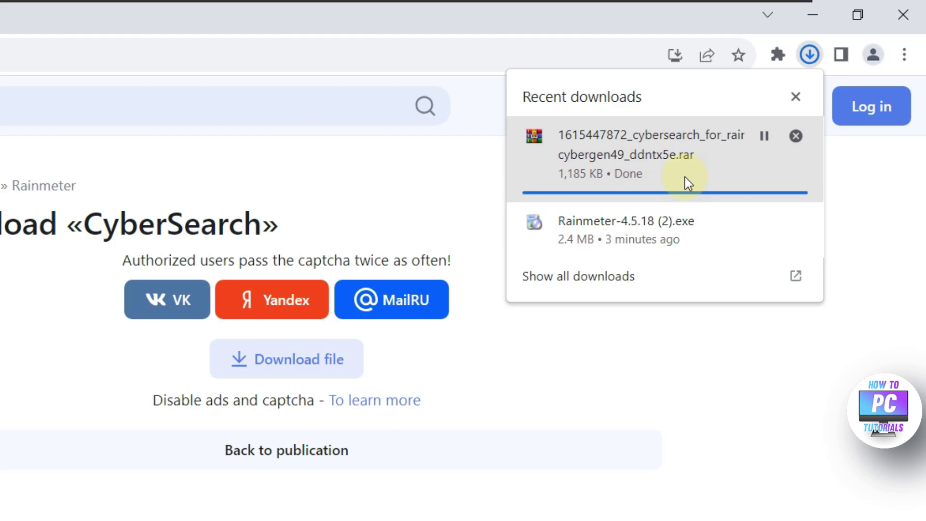
pyautogui.click(680, 167)
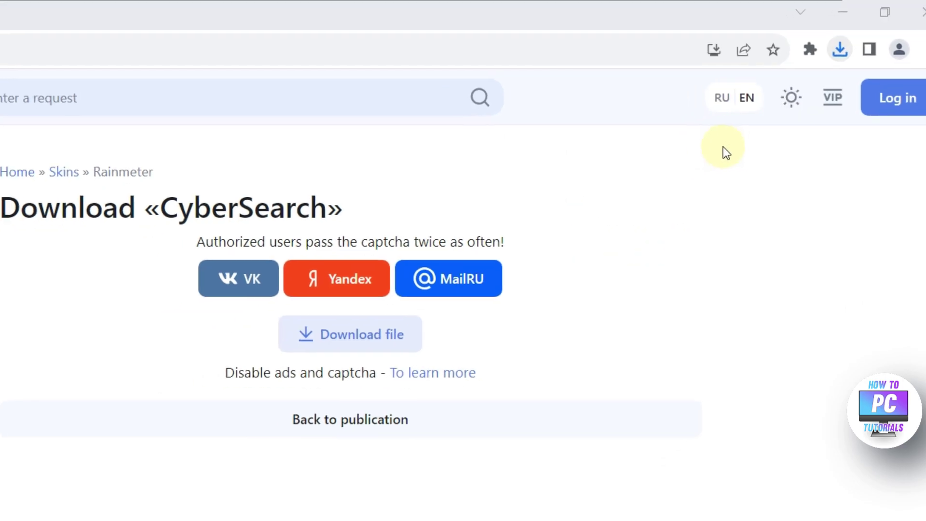
# - Minimize the browser and Notepad windows, and extract the CyberSearch .rmskin file from the archive to the desktop
pyautogui.click(813, 15)
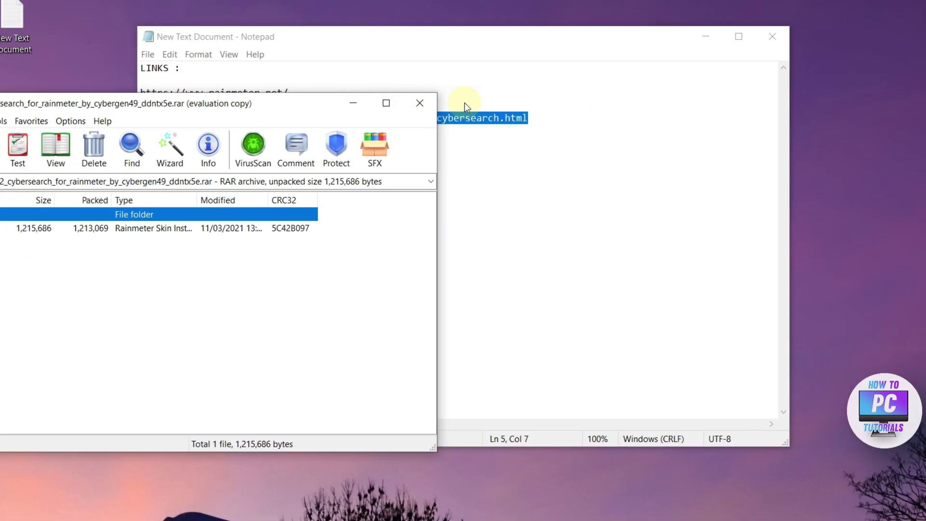
pyautogui.click(703, 87)
pyautogui.click(705, 36)
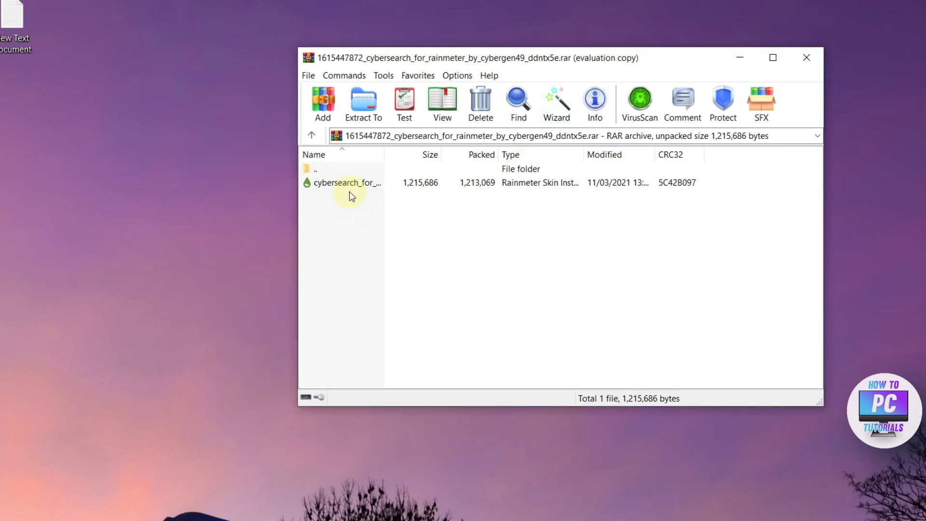
pyautogui.click(339, 186)
pyautogui.moveTo(340, 182); pyautogui.dragTo(62, 192)
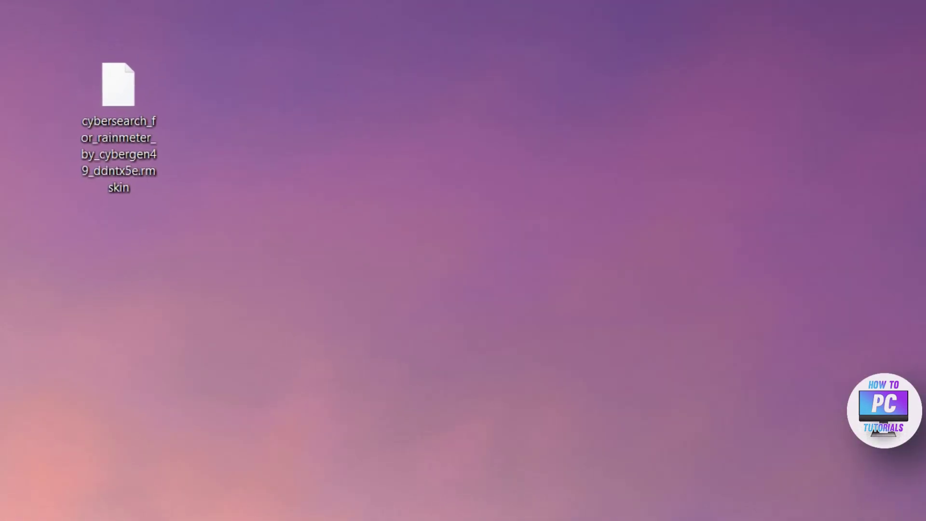
# - Install the CyberSearch Rainmeter skin from the extracted .rmskin file with the CyberSearch component included
pyautogui.click(107, 137)
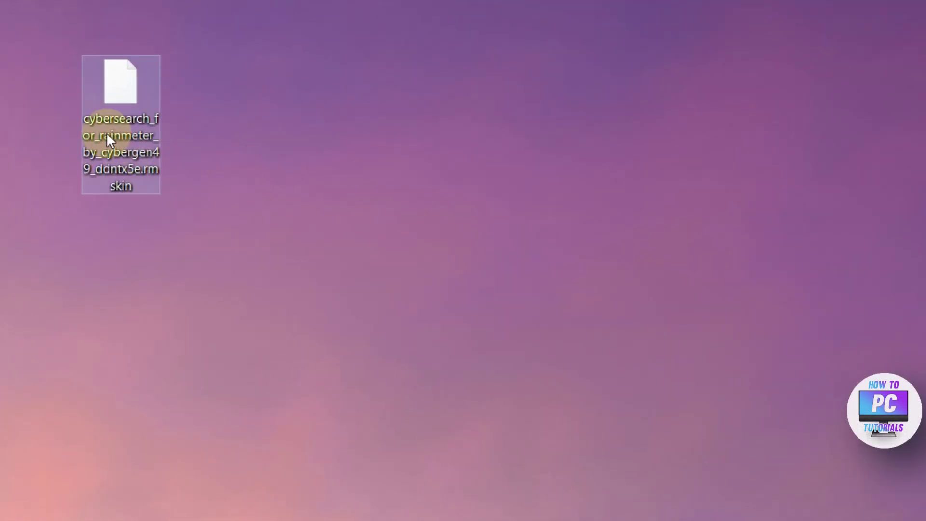
pyautogui.rightClick(121, 123)
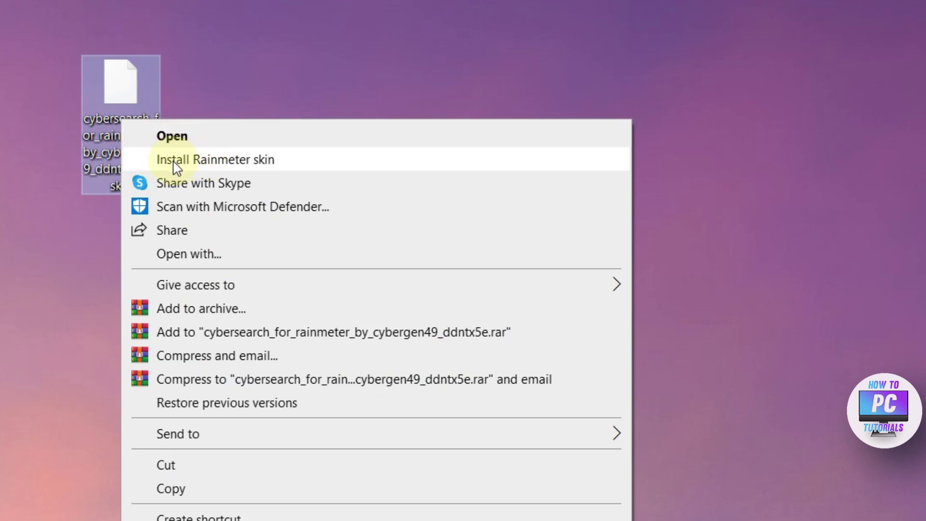
pyautogui.click(279, 163)
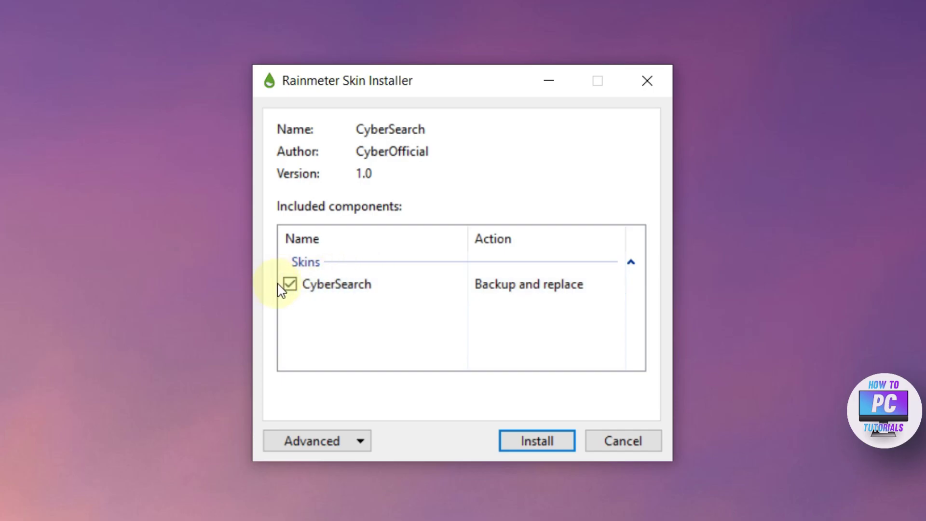
pyautogui.click(551, 441)
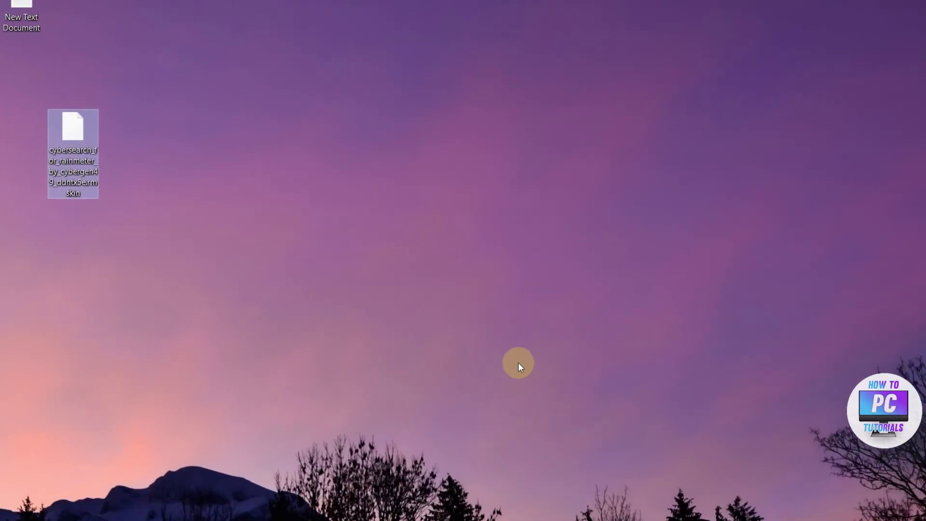
# - Move the CyberSearch skin file below New Text Document, load CyberSearch's Google Search.ini skin, and shift its bar slightly higher on the desktop
pyautogui.moveTo(70, 135); pyautogui.dragTo(20, 68)
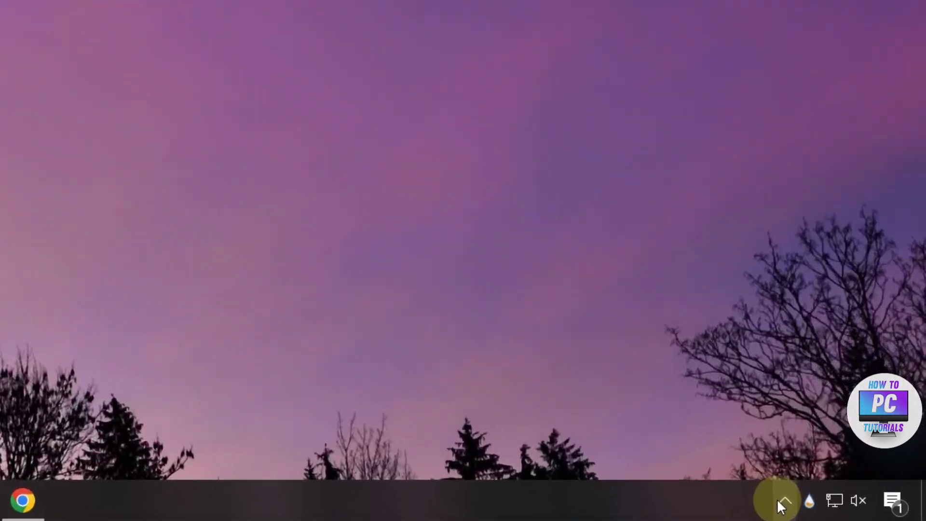
pyautogui.click(845, 511)
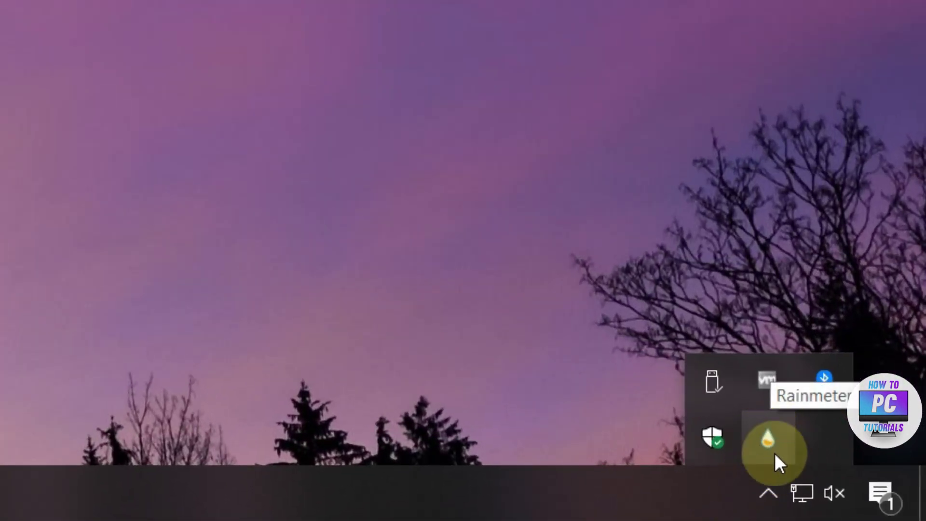
pyautogui.rightClick(775, 433)
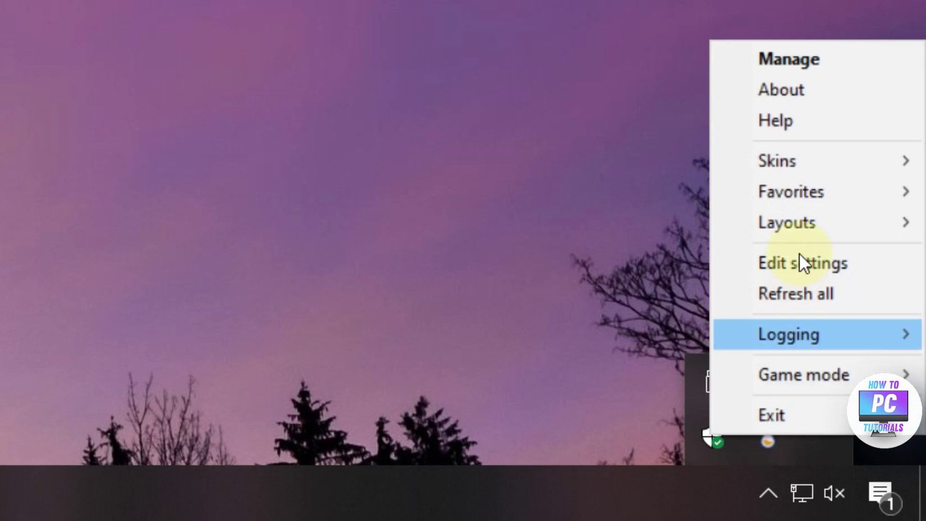
pyautogui.moveTo(789, 161)
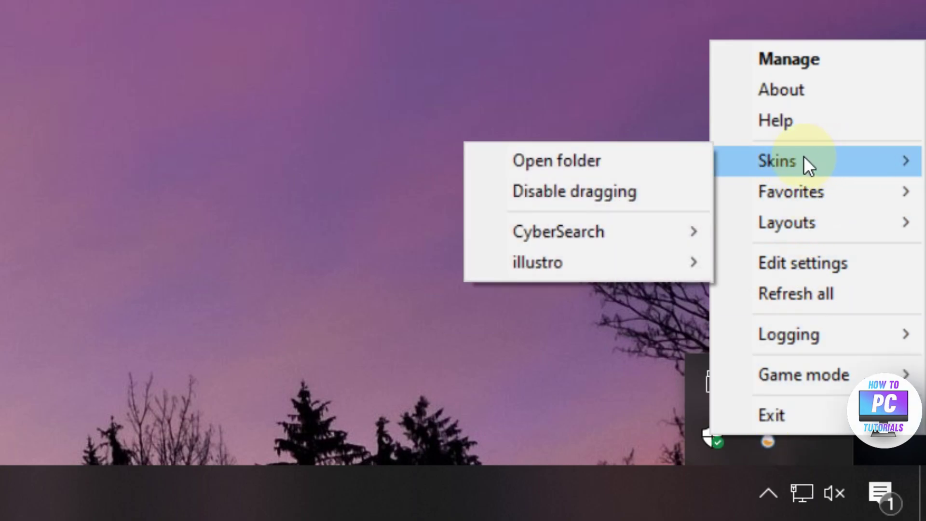
pyautogui.moveTo(601, 227)
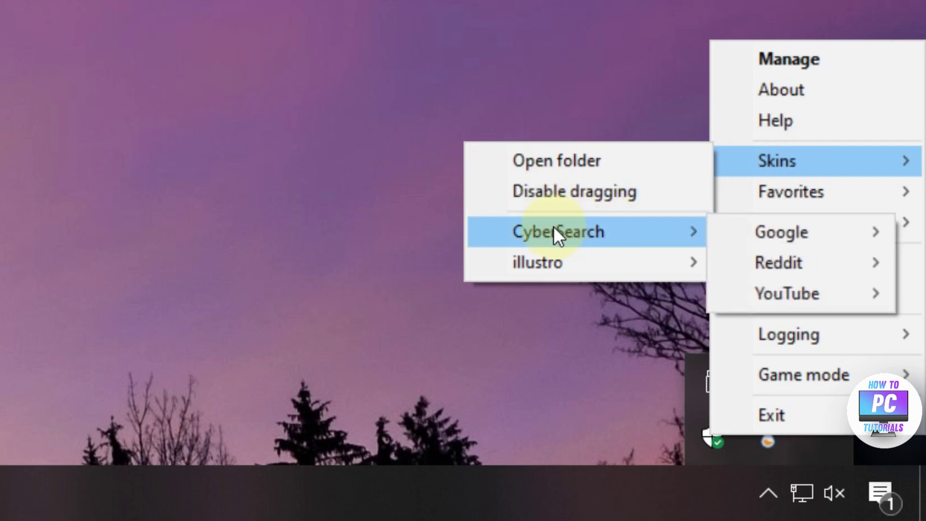
pyautogui.moveTo(770, 228)
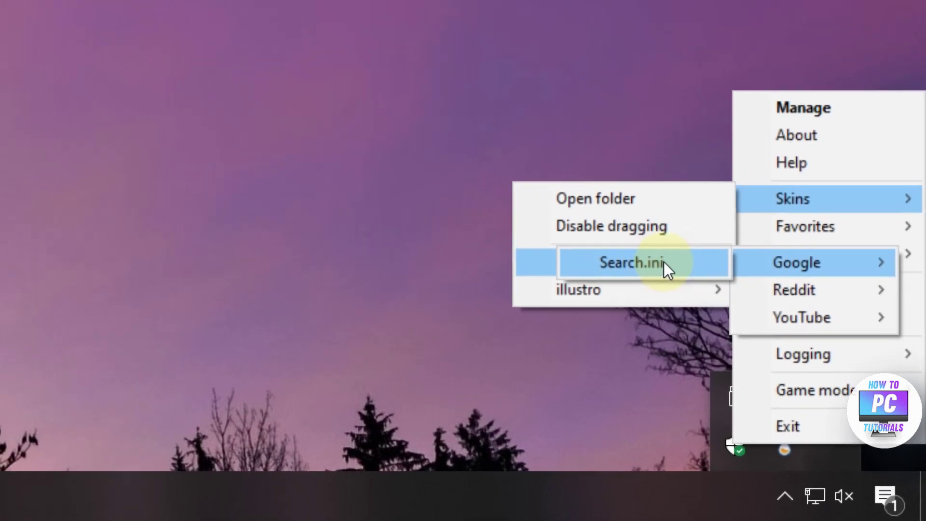
pyautogui.click(633, 231)
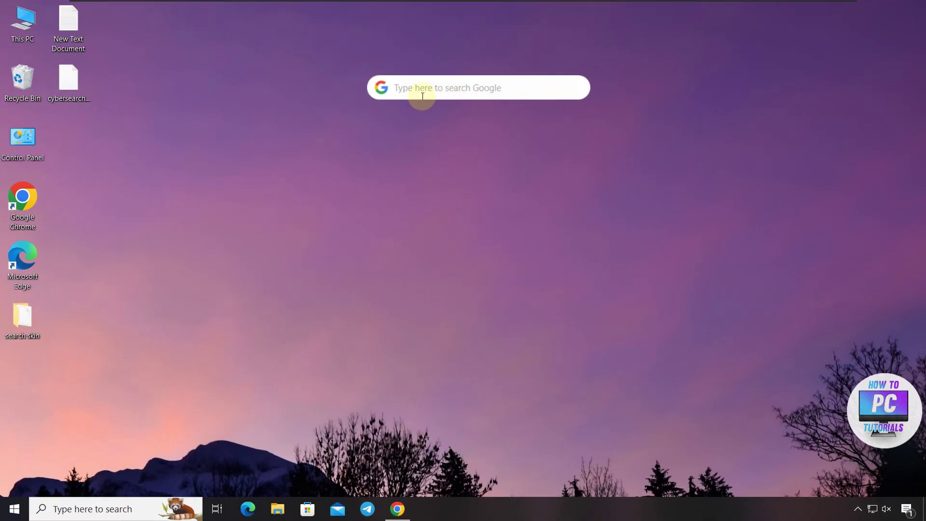
pyautogui.moveTo(381, 88); pyautogui.dragTo(381, 61)
# - Load CyberSearch's YouTube Search.ini skin and place its search bar directly below the Google bar
pyautogui.click(858, 510)
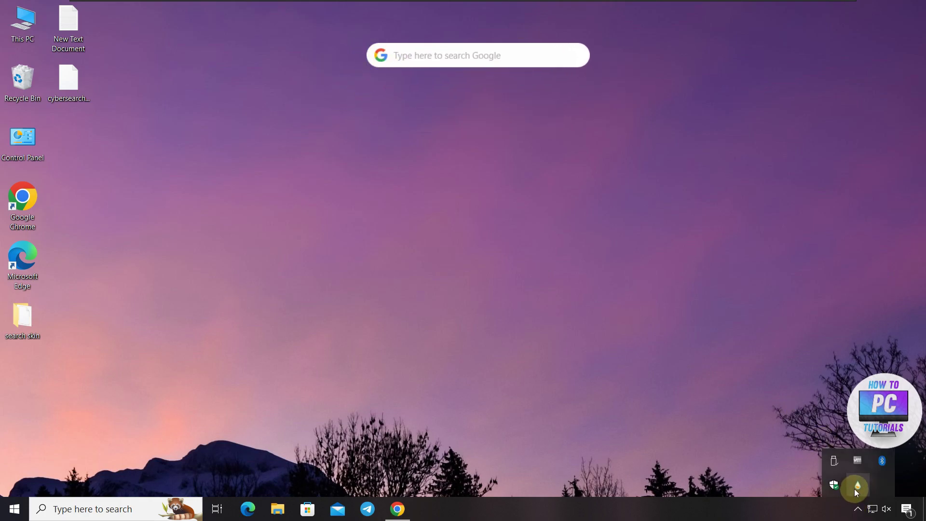
pyautogui.rightClick(855, 489)
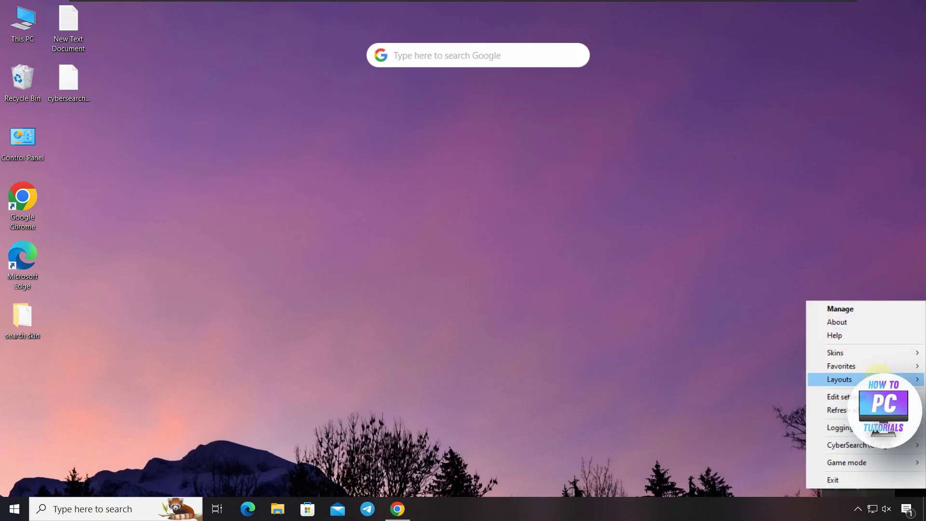
pyautogui.moveTo(848, 354)
pyautogui.moveTo(773, 385)
pyautogui.moveTo(844, 383)
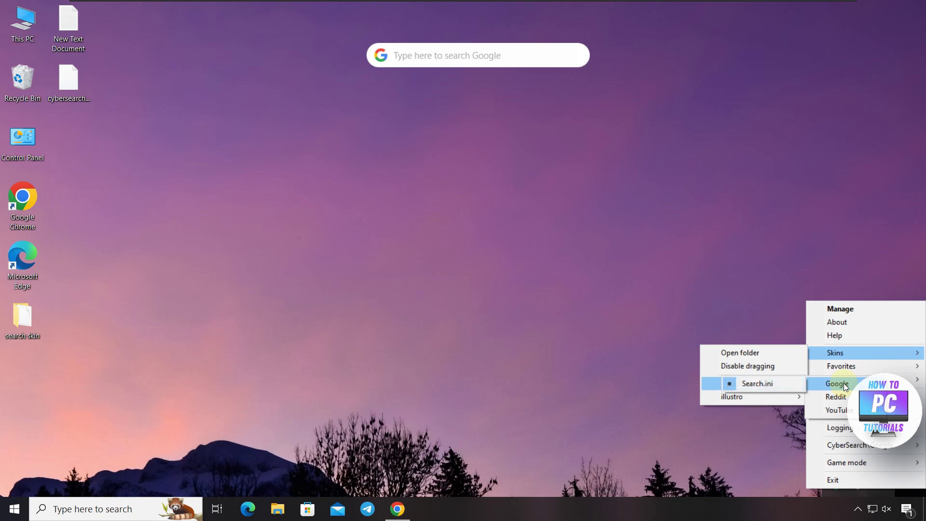
pyautogui.moveTo(839, 410)
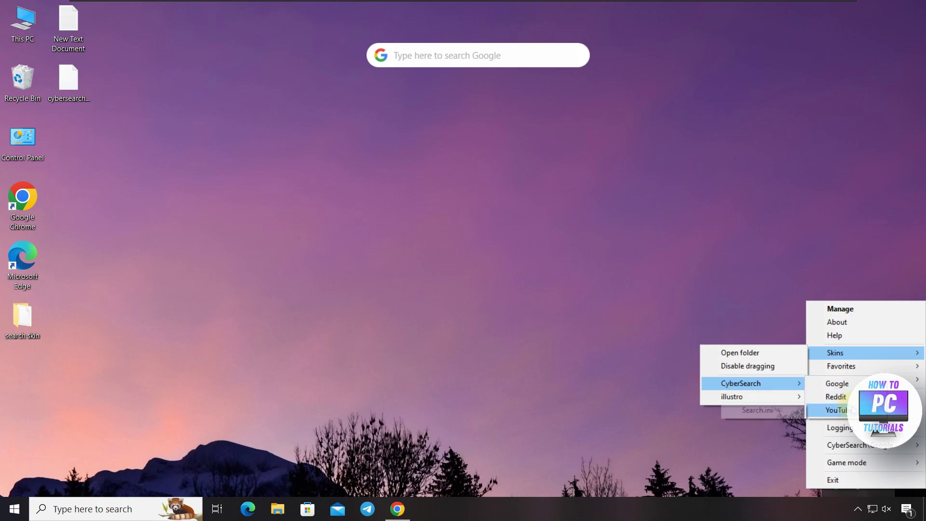
pyautogui.click(776, 414)
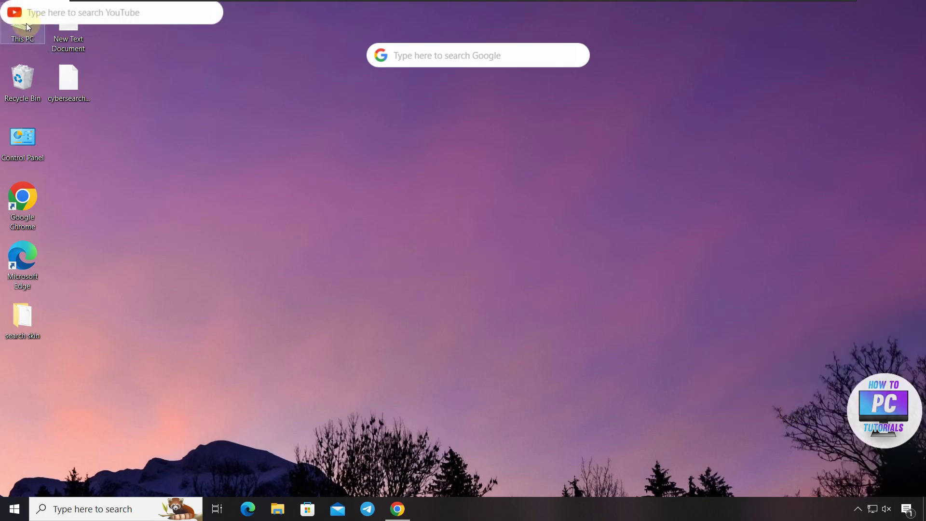
pyautogui.moveTo(17, 17); pyautogui.dragTo(381, 93)
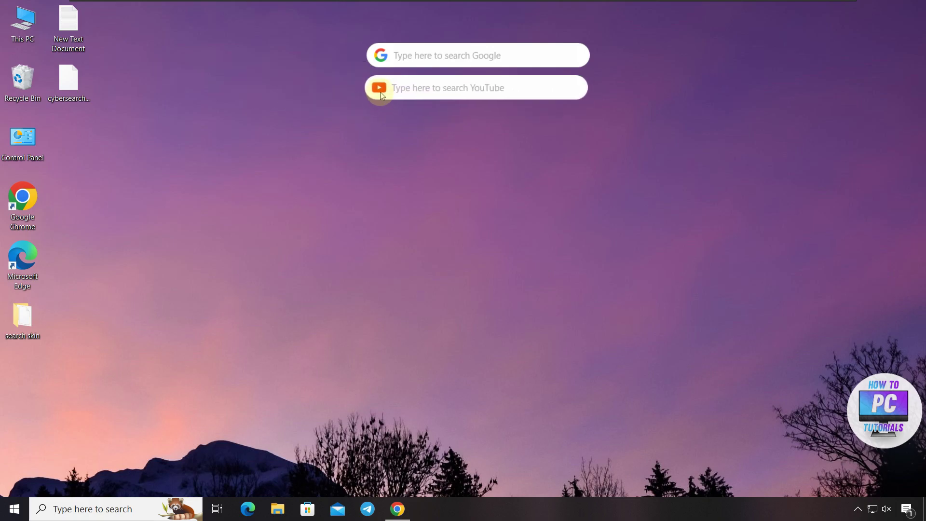
# - Search Google for "HOW TO" from the desktop search bar
pyautogui.click(408, 48)
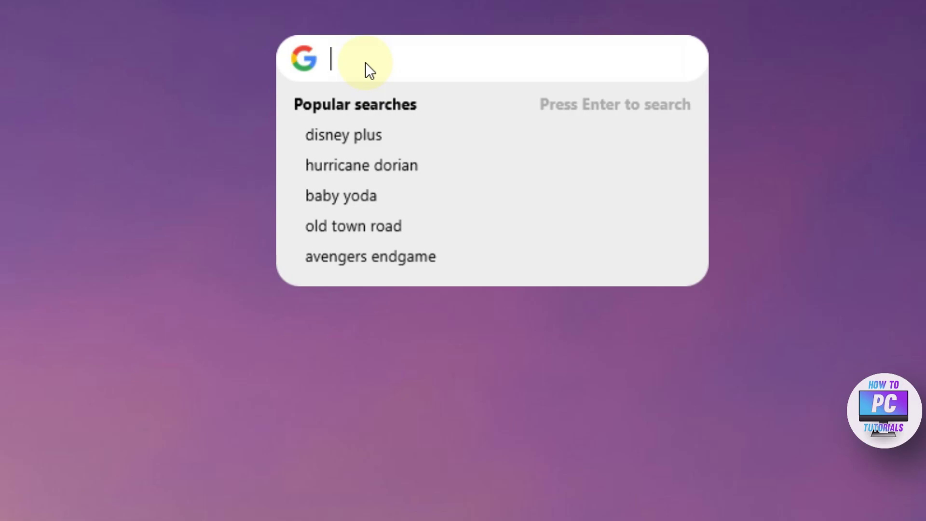
pyautogui.write('HOW ')
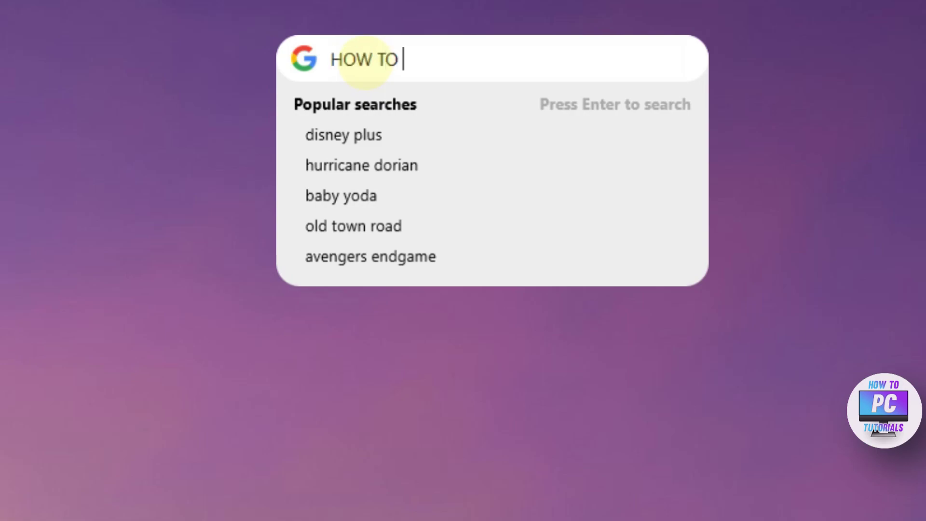
pyautogui.write('TO')
pyautogui.press('Return')
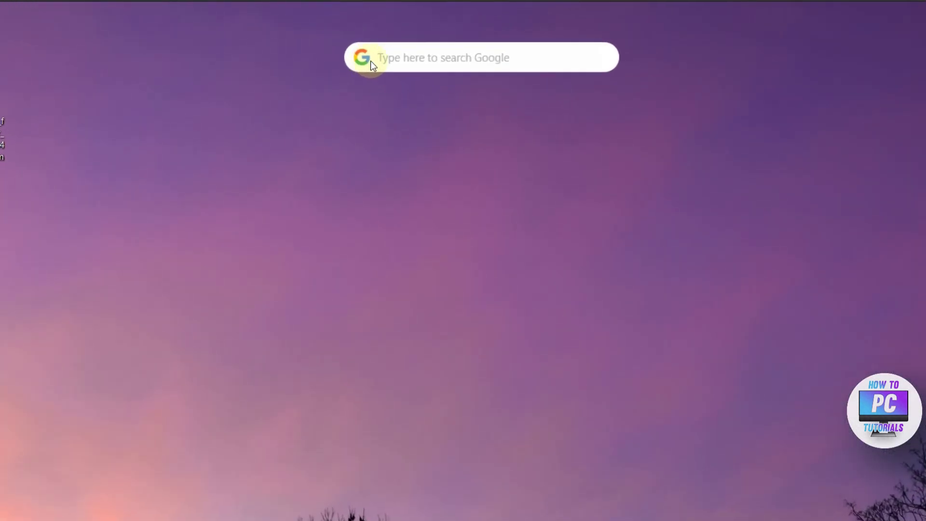
# - Unload the Google search bar skin from the desktop
pyautogui.rightClick(551, 69)
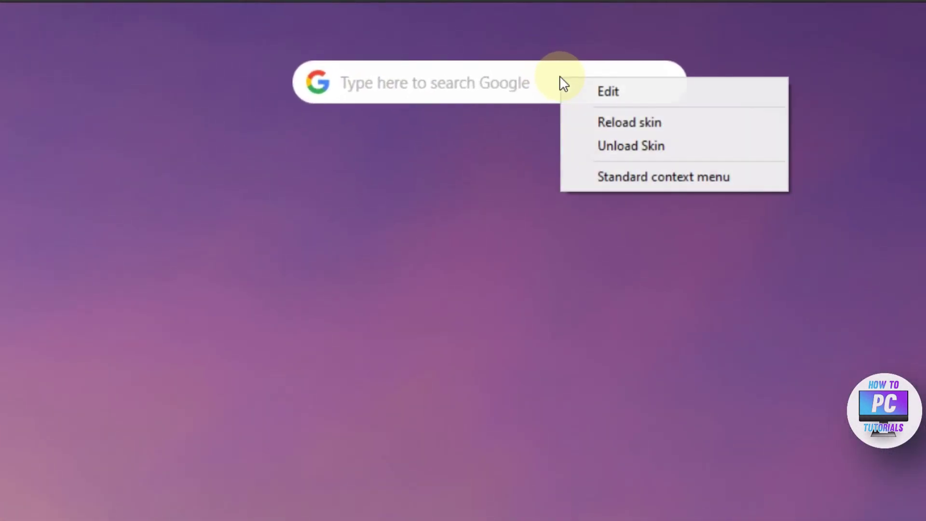
pyautogui.click(632, 149)
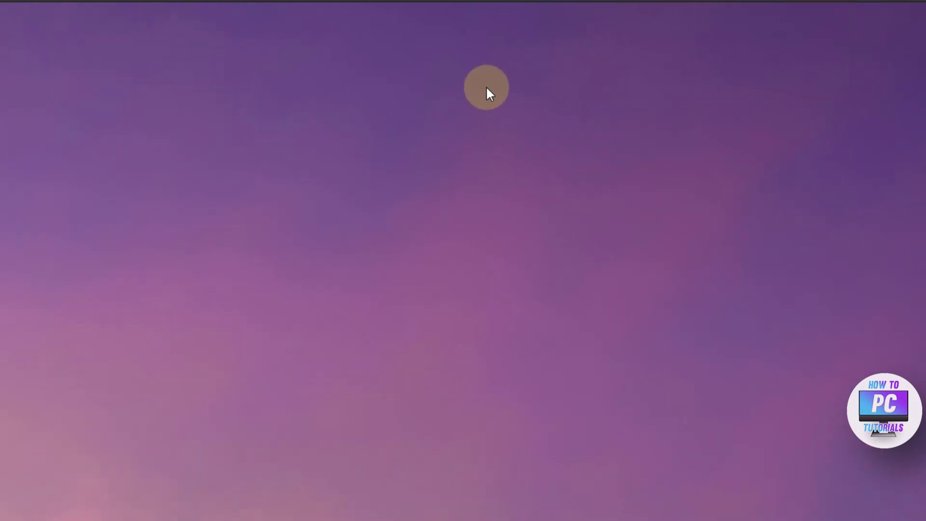
pyautogui.rightClick(486, 87)
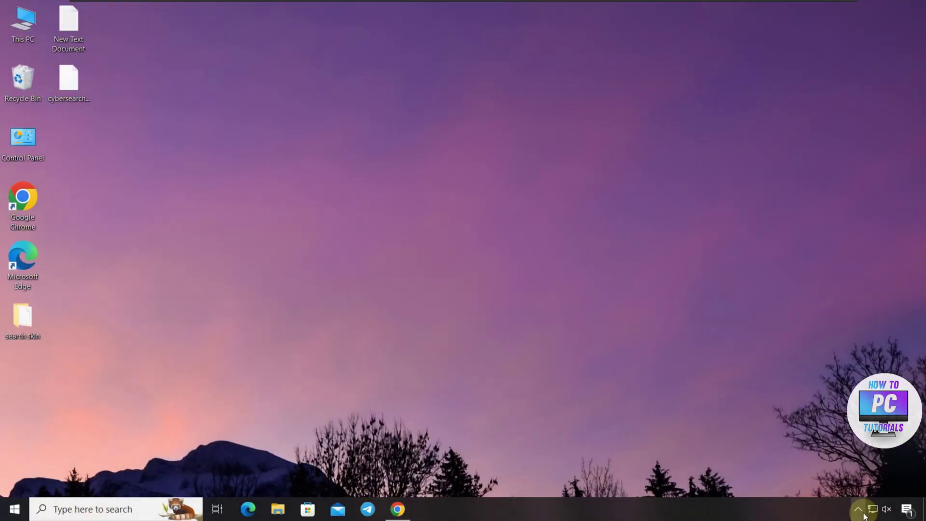
# - Load the Google Search.ini skin from CyberSearch through Rainmeter again
pyautogui.rightClick(858, 485)
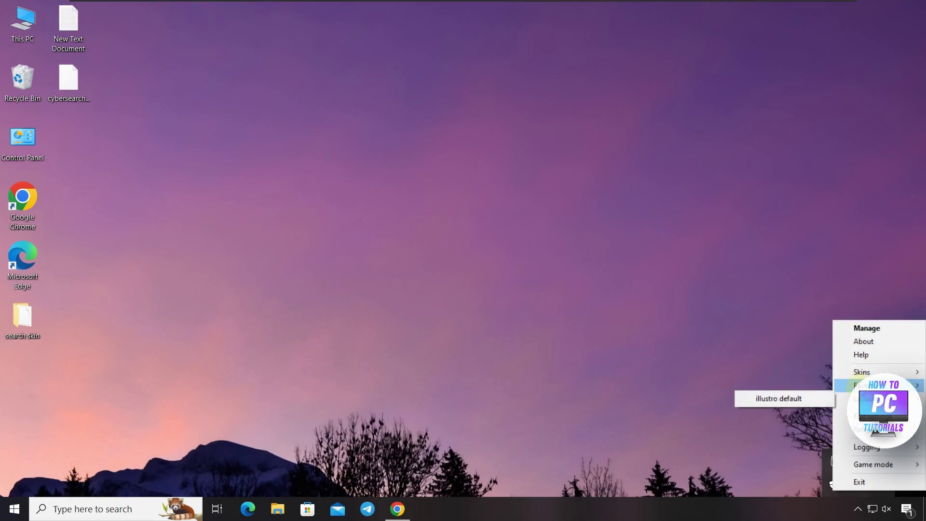
pyautogui.moveTo(864, 376)
pyautogui.click(802, 401)
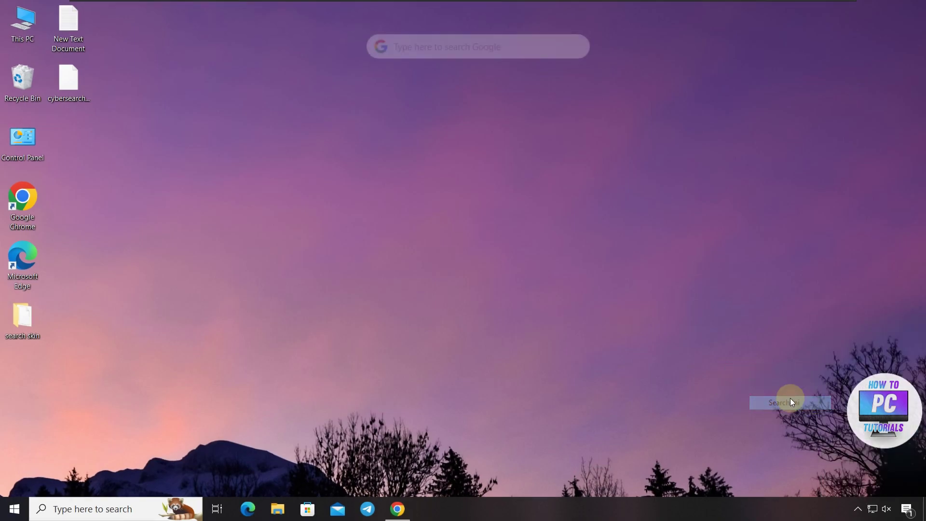